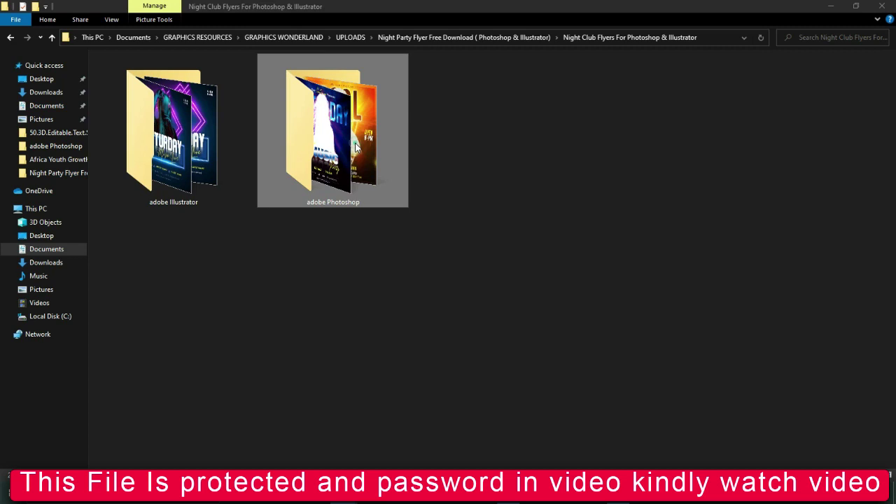
Open the adobe Photoshop folder and browse the GW, ROXSA and SATURDAY flyer files
double_click(356, 145)
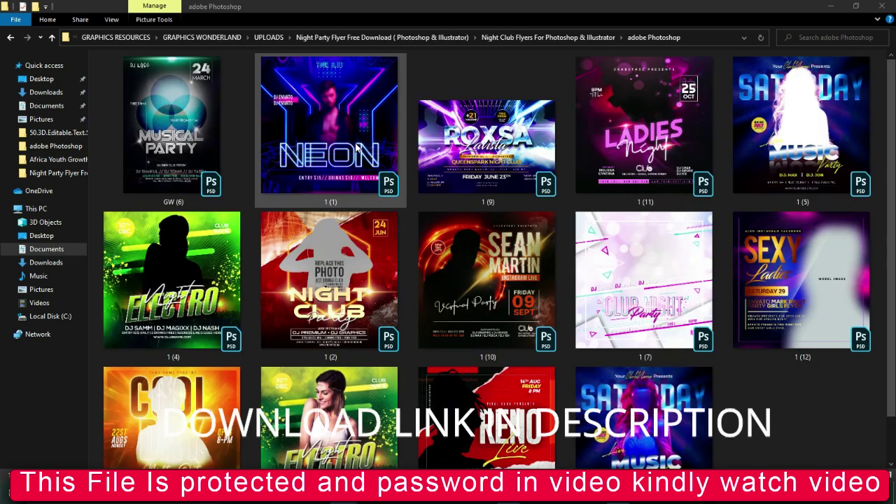
left_click(149, 138)
left_click(297, 154)
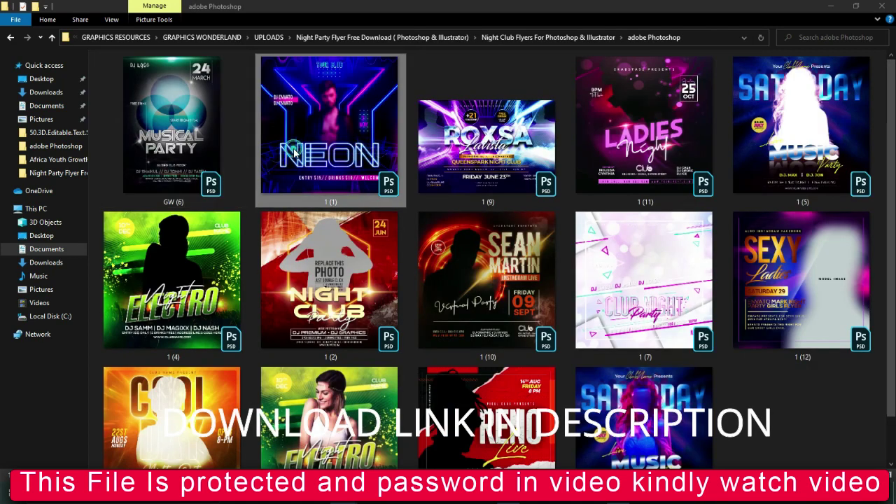
left_click(463, 176)
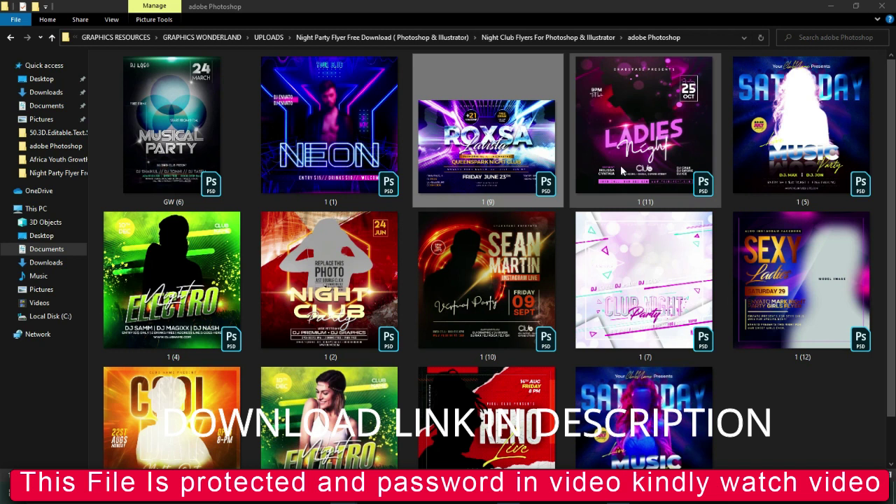
left_click(607, 150)
left_click(853, 130)
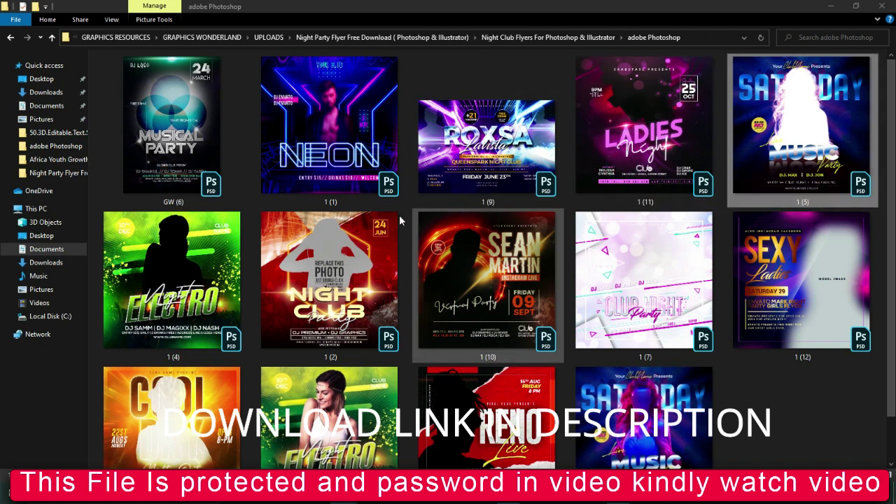
Browse the Night Club, Sean Martin, Club Night, Sexy Ladies, Cool, Electro, Reno and Saturday flyers
left_click(172, 281)
left_click(329, 280)
left_click(487, 266)
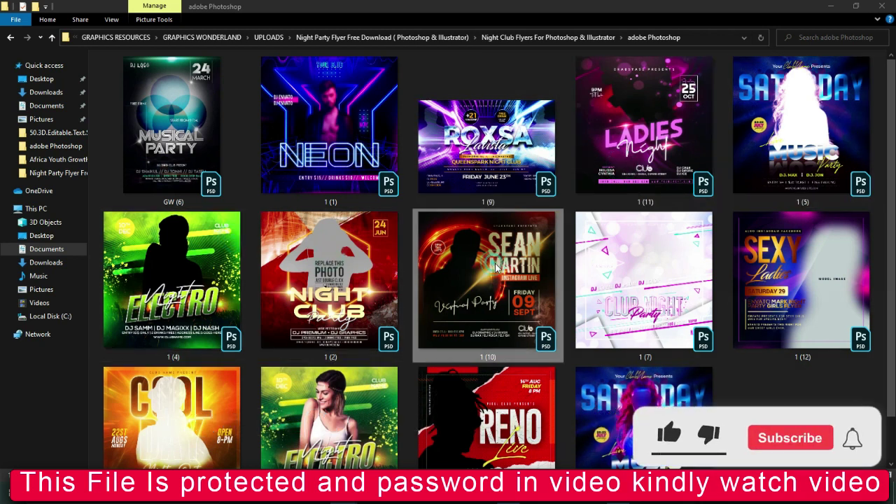
left_click(627, 271)
left_click(780, 301)
left_click(226, 395)
left_click(403, 390)
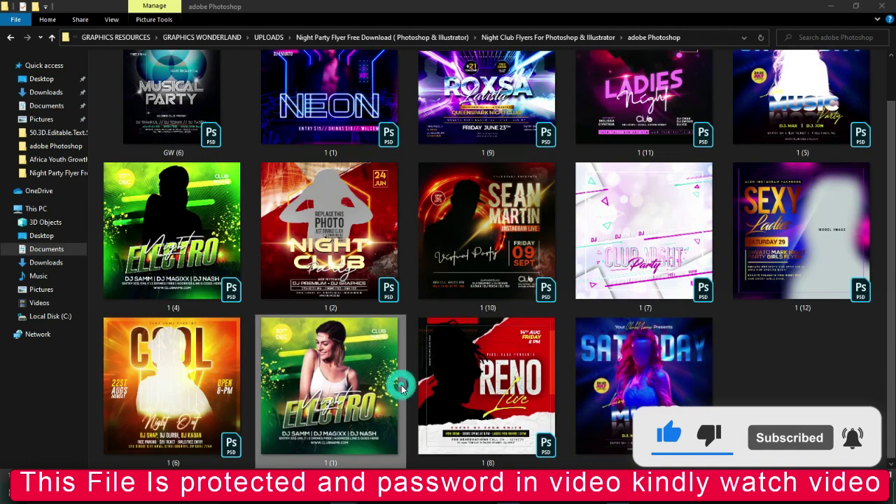
left_click(522, 388)
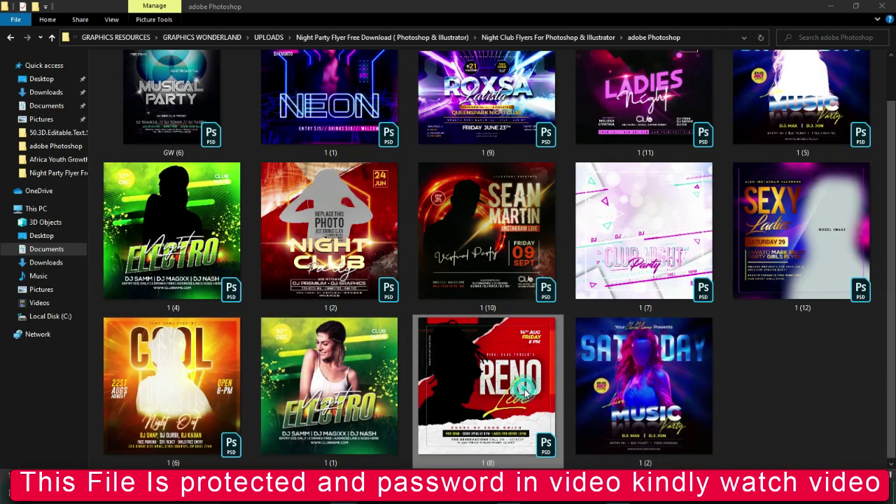
left_click(645, 394)
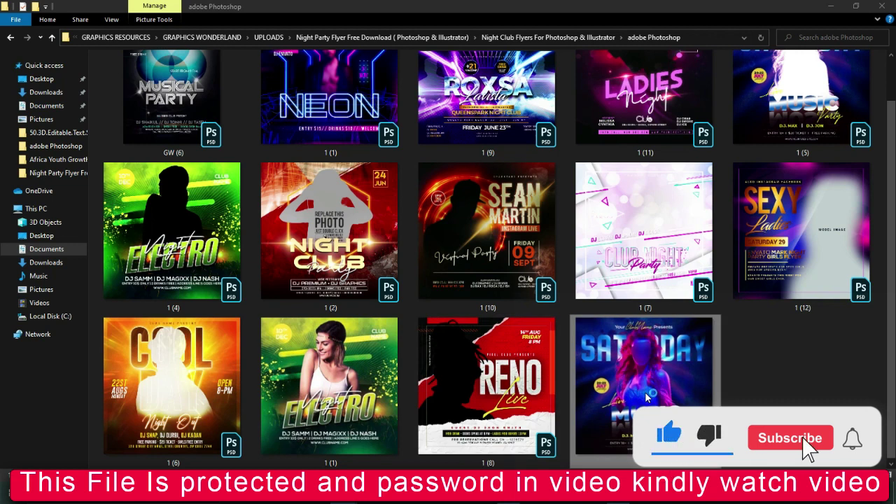
double_click(646, 395)
scroll(645, 396, "up", 4)
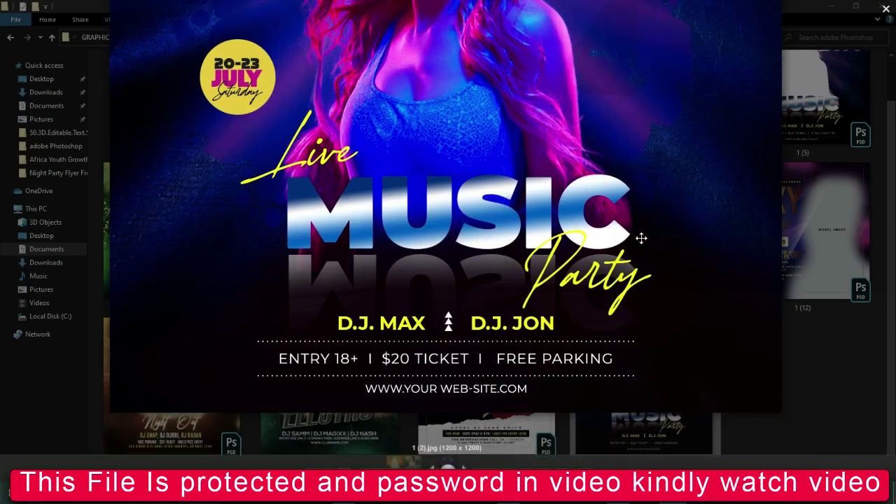
left_click_drag(643, 245, 666, 382)
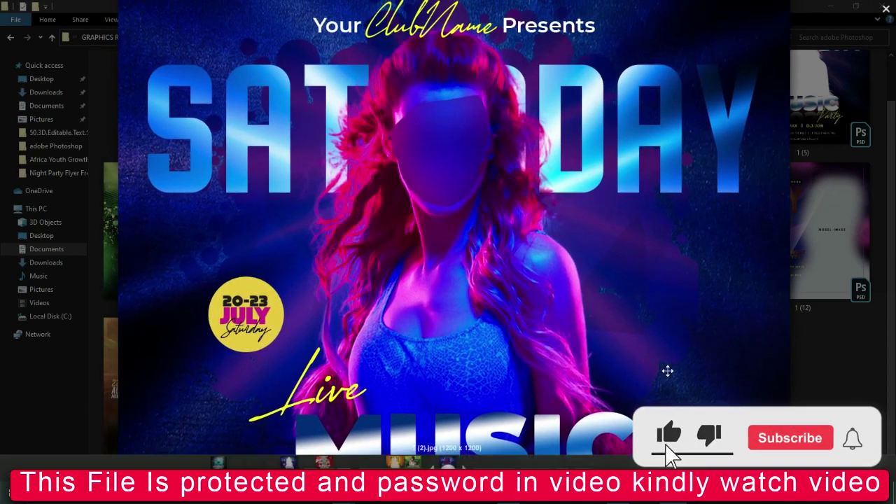
left_click_drag(712, 208, 708, 274)
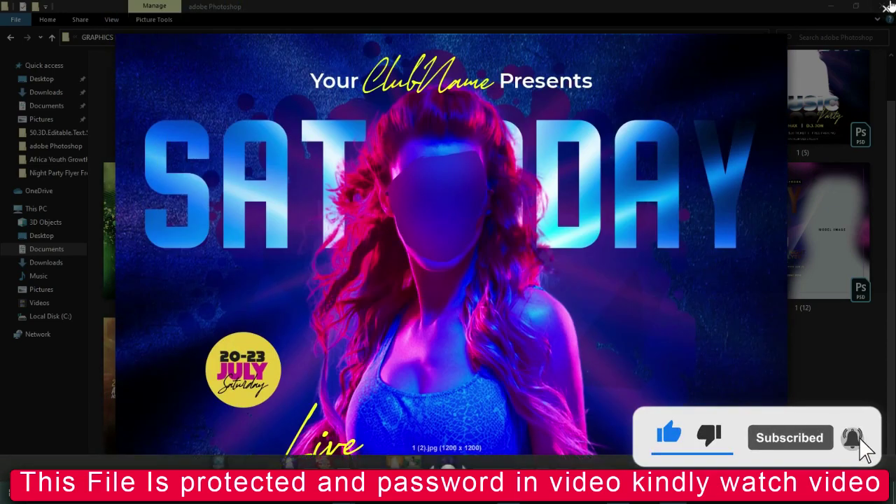
left_click(887, 9)
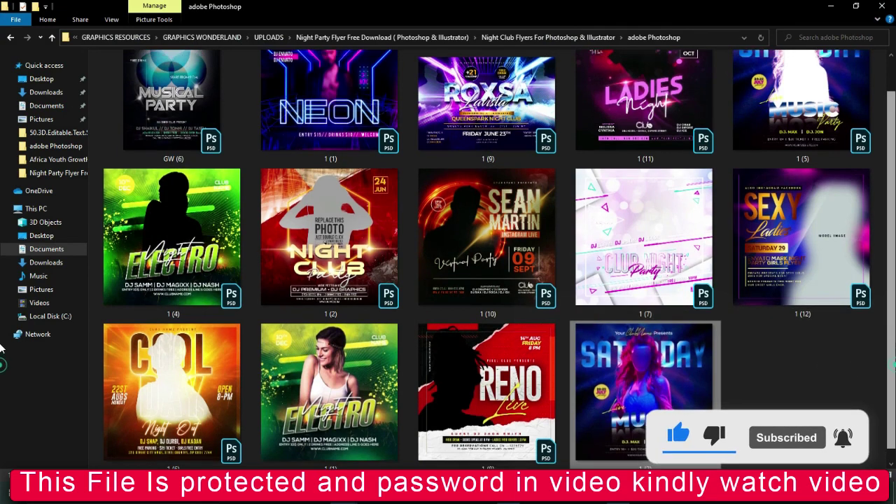
scroll(448, 294, "up", 1)
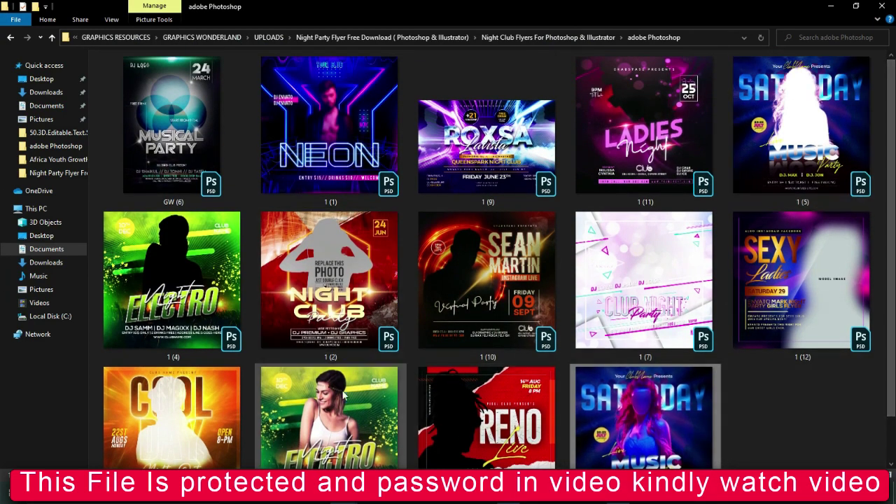
scroll(339, 404, "down", 1)
double_click(337, 404)
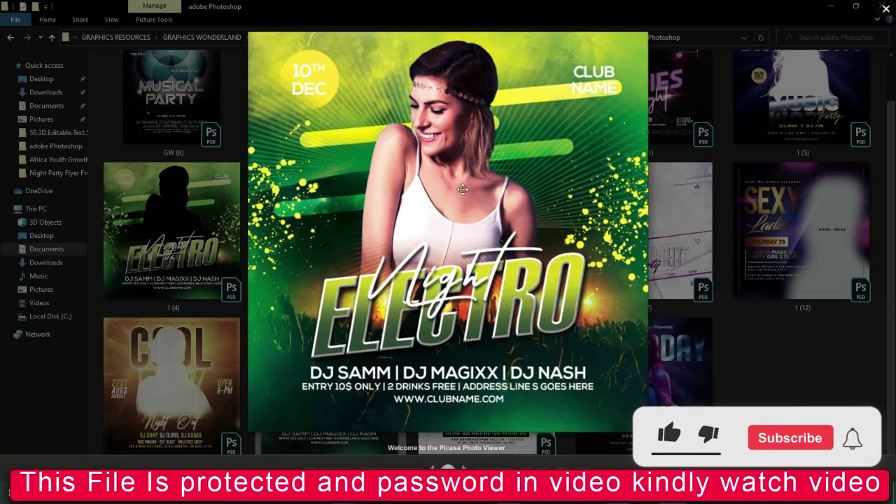
scroll(452, 195, "up", 2)
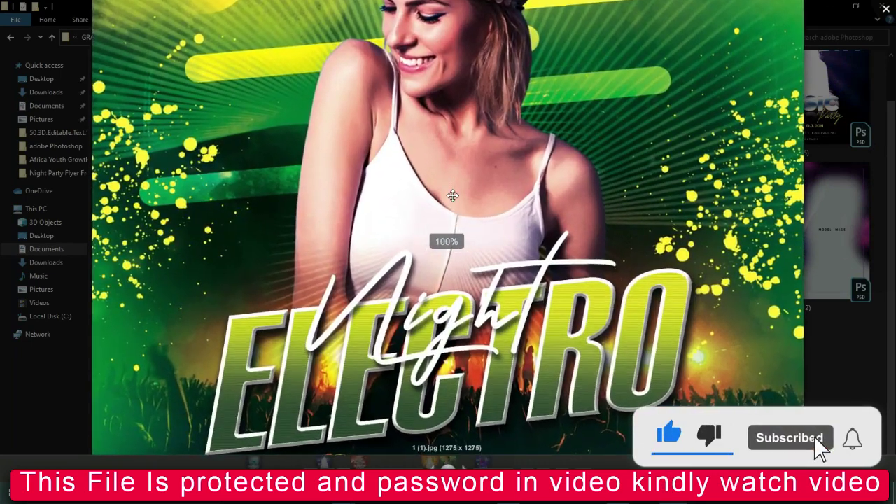
scroll(461, 280, "up", 1)
left_click_drag(462, 332, 460, 260)
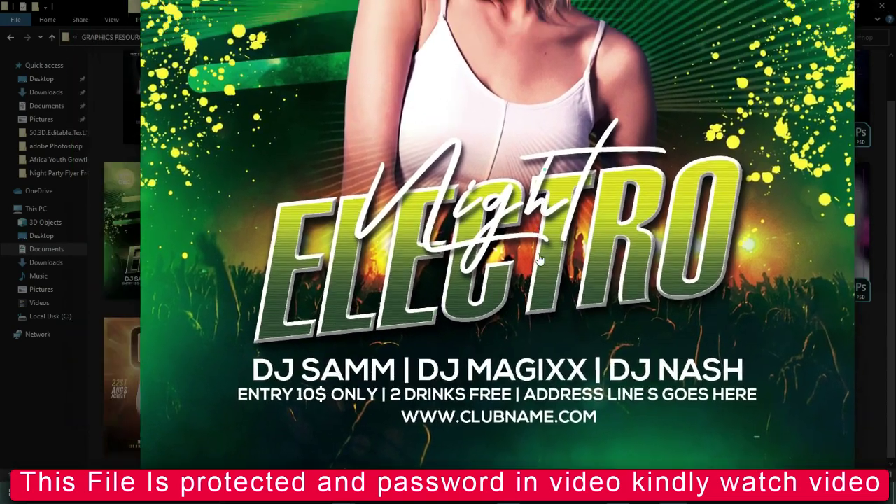
left_click_drag(460, 260, 476, 434)
left_click_drag(547, 245, 517, 276)
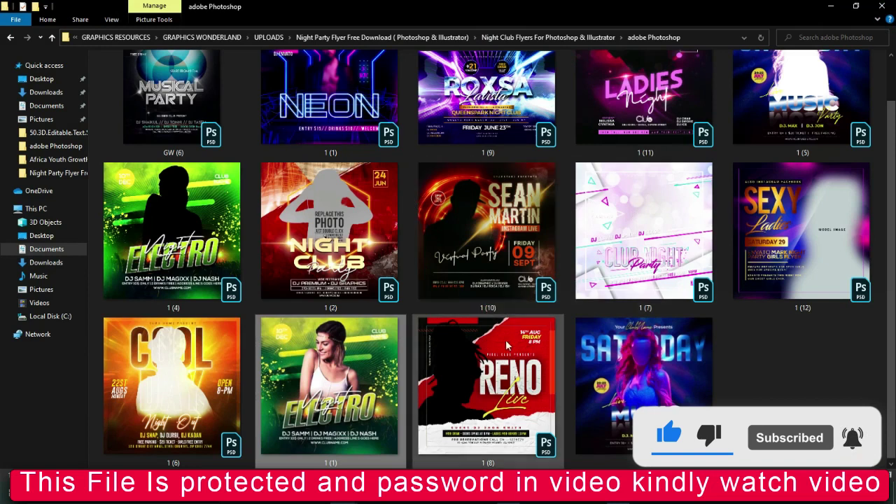
key("alt+Left")
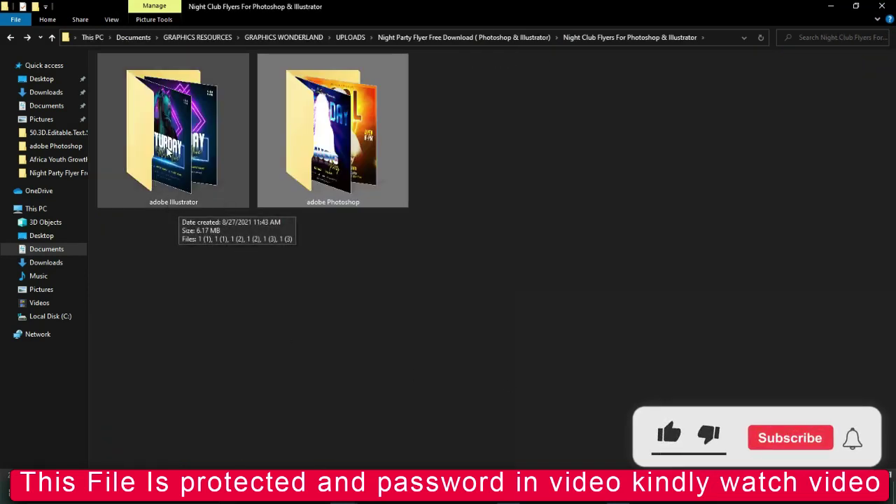
In the adobe Illustrator folder, preview the SATURDAY Music Live flyer zoomed in on its title
double_click(166, 147)
double_click(306, 123)
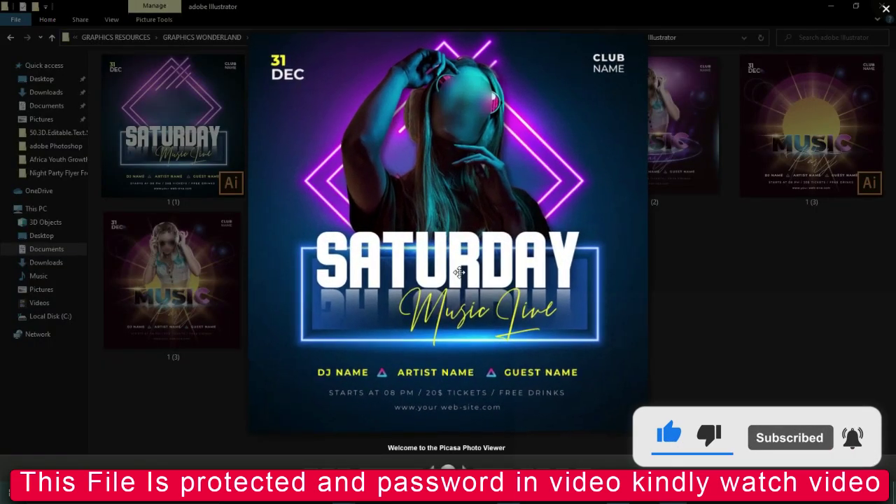
scroll(459, 272, "up", 2)
scroll(459, 272, "up", 2)
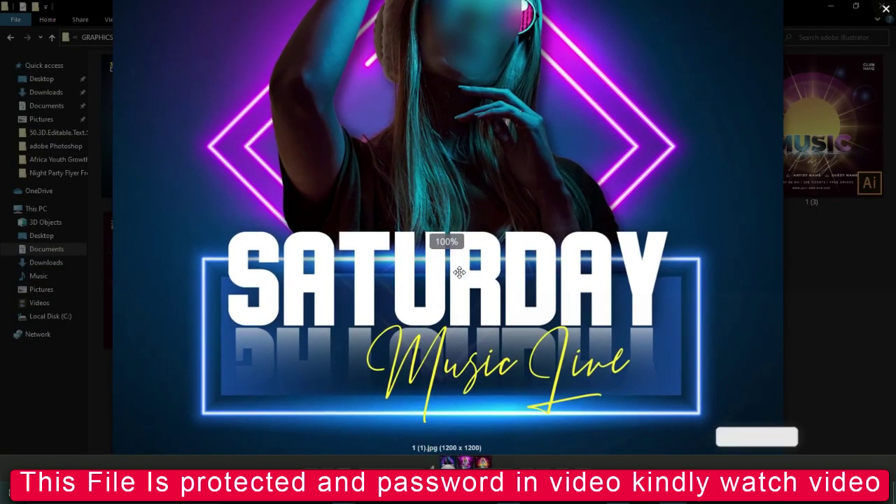
scroll(465, 356, "up", 2)
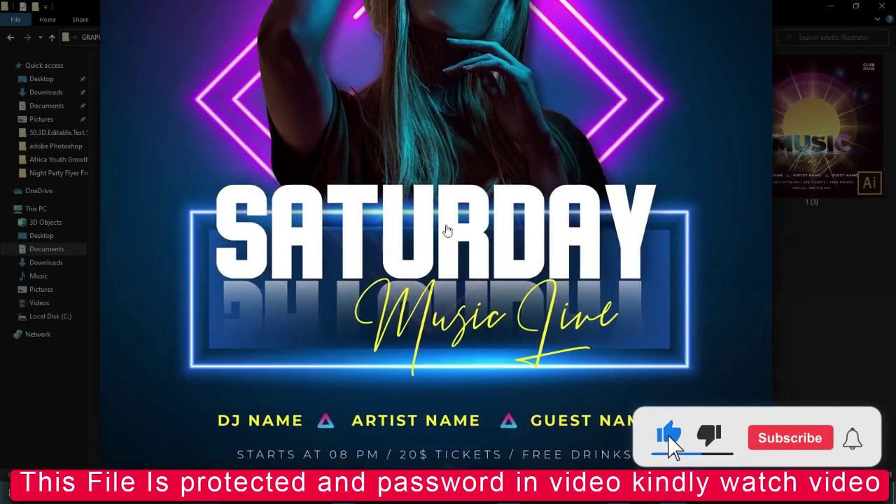
left_click_drag(467, 372, 444, 198)
key("Escape")
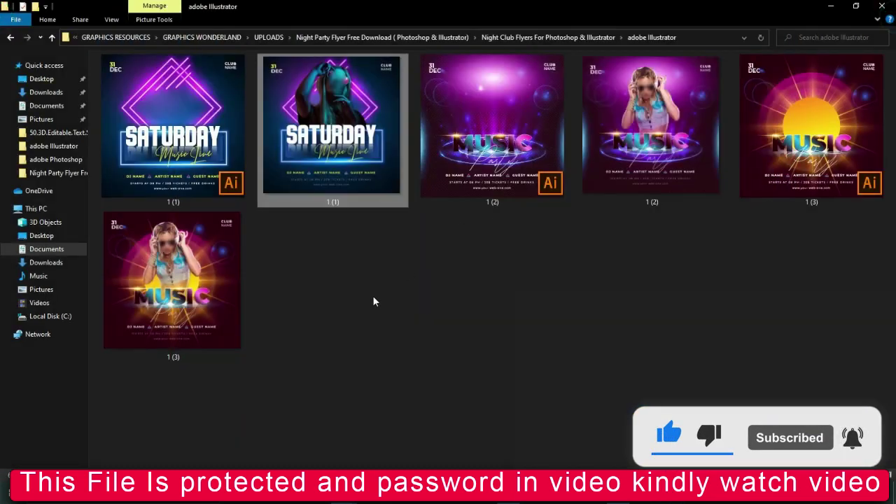
Preview the Music Party and sunburst Music Party flyers, then return to the parent folder
double_click(722, 138)
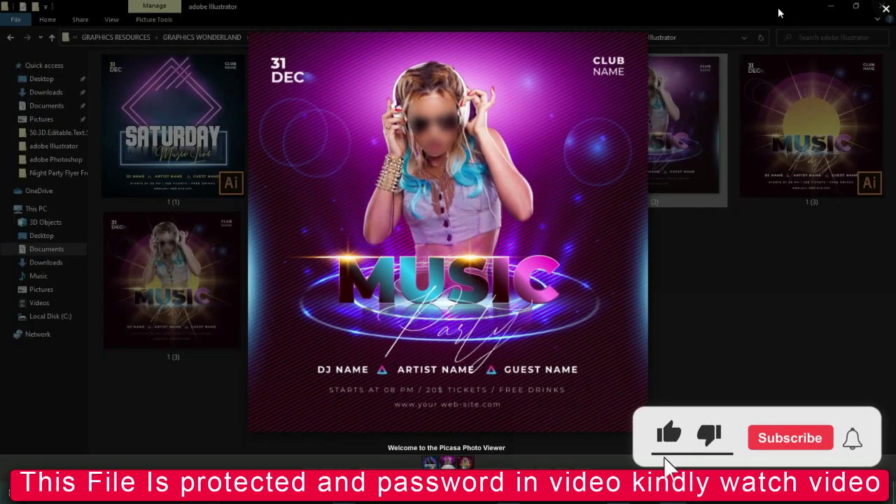
left_click(886, 8)
double_click(231, 308)
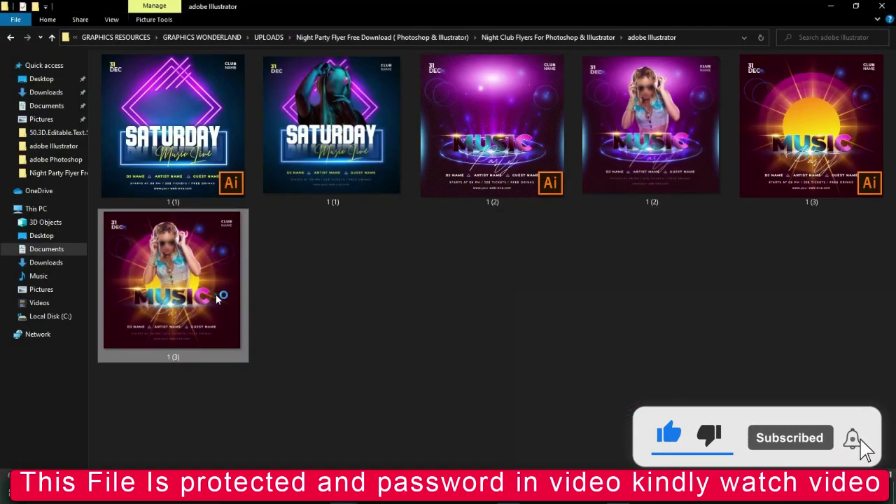
scroll(517, 246, "up", 3)
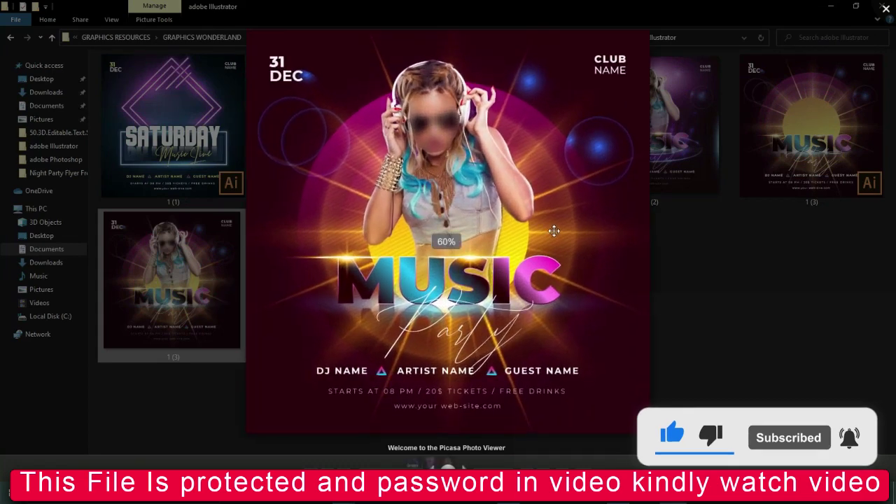
scroll(554, 232, "down", 3)
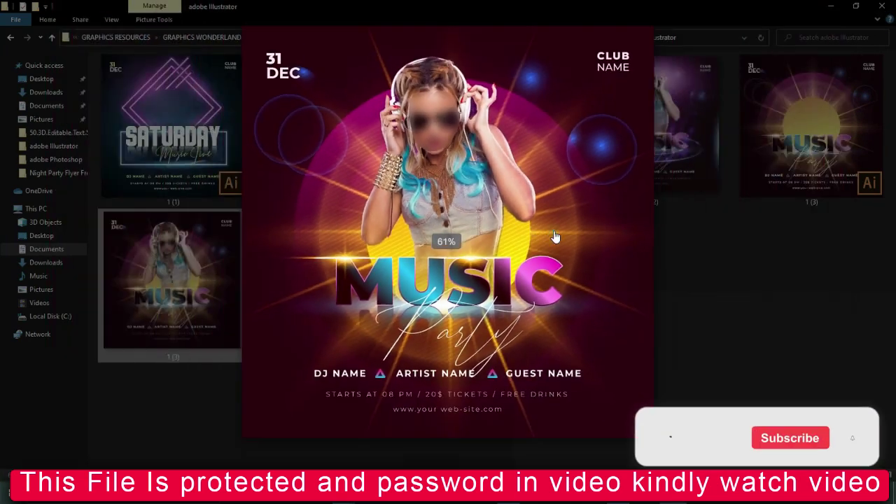
left_click(886, 7)
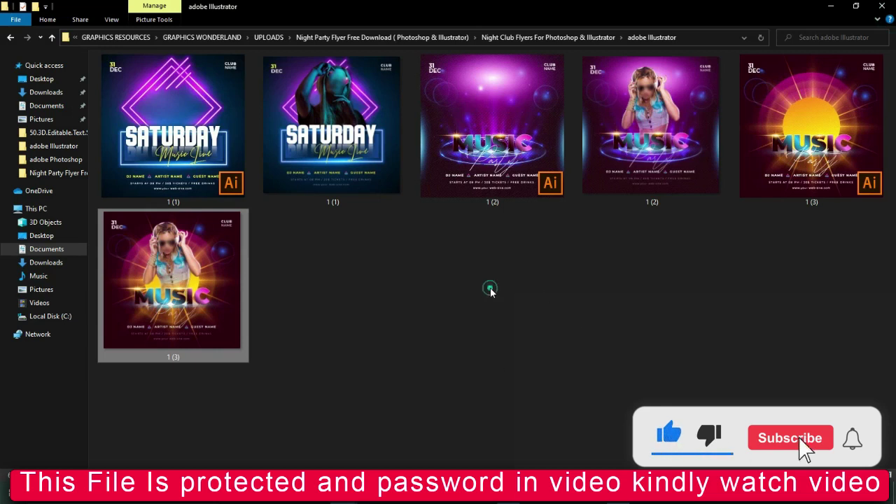
key("BackSpace")
Open the Night Club flyer 1 (2).psd from the adobe Photoshop folder
double_click(332, 140)
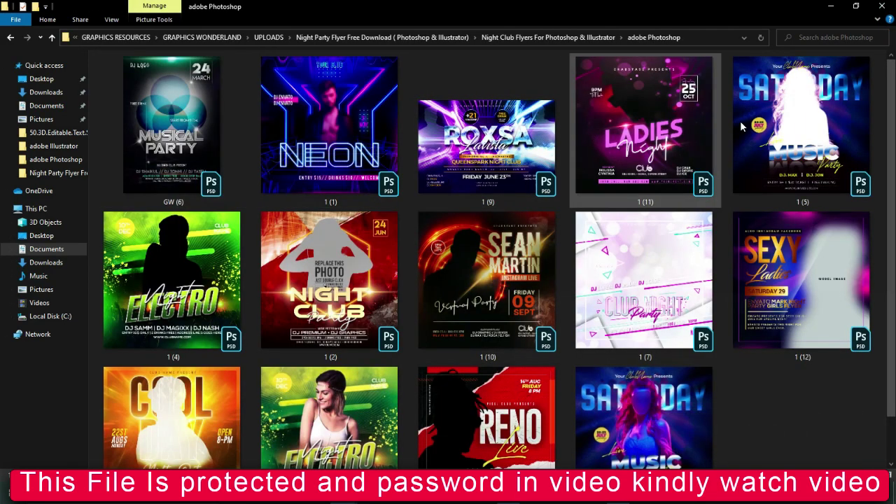
left_click(329, 280)
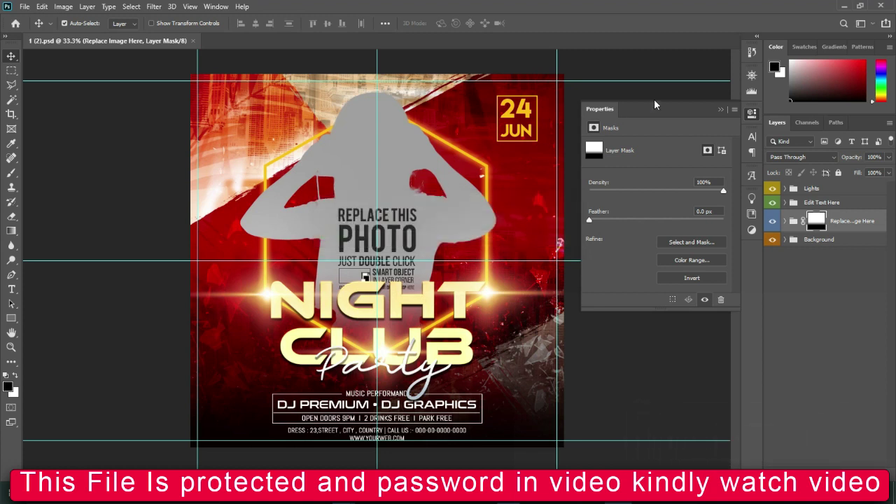
Close the layer mask Properties panel and expand Replace Image Here to show Replace Me Please
left_click(720, 109)
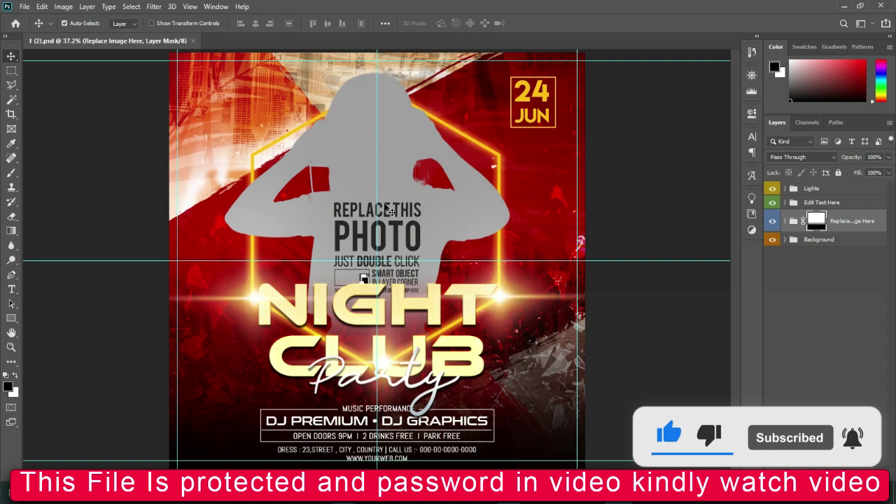
key("ctrl")
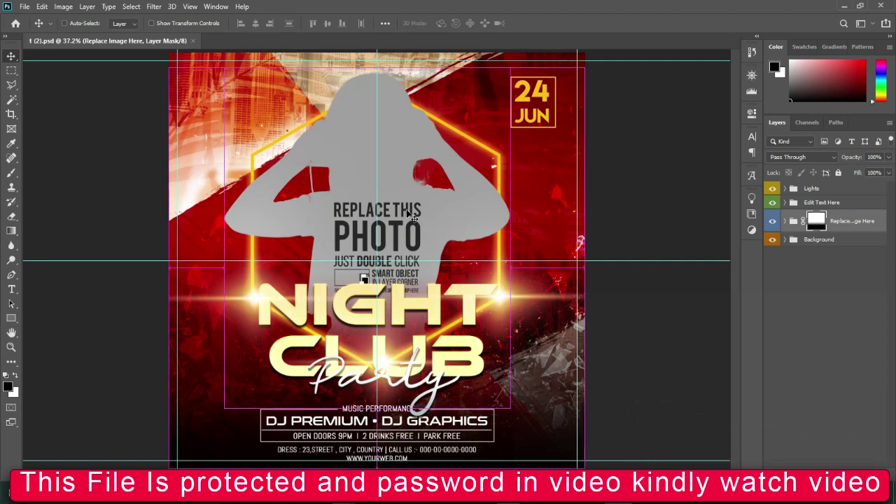
scroll(413, 218, "up", 1)
scroll(413, 217, "up", 1)
scroll(413, 218, "up", 1)
scroll(414, 218, "up", 1)
scroll(407, 211, "down", 3)
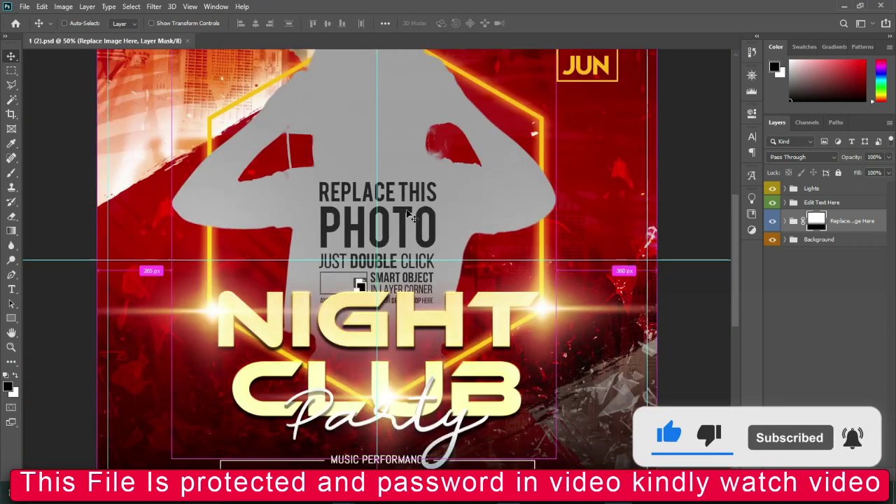
scroll(414, 218, "down", 1)
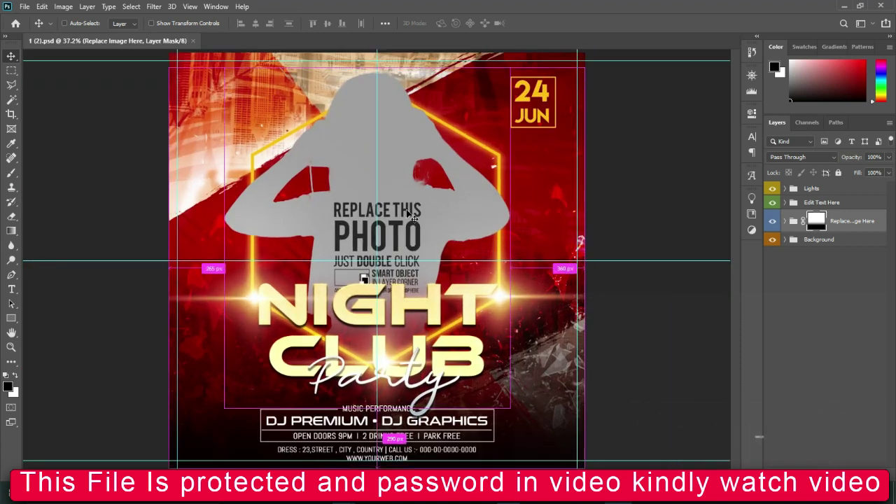
left_click(362, 121)
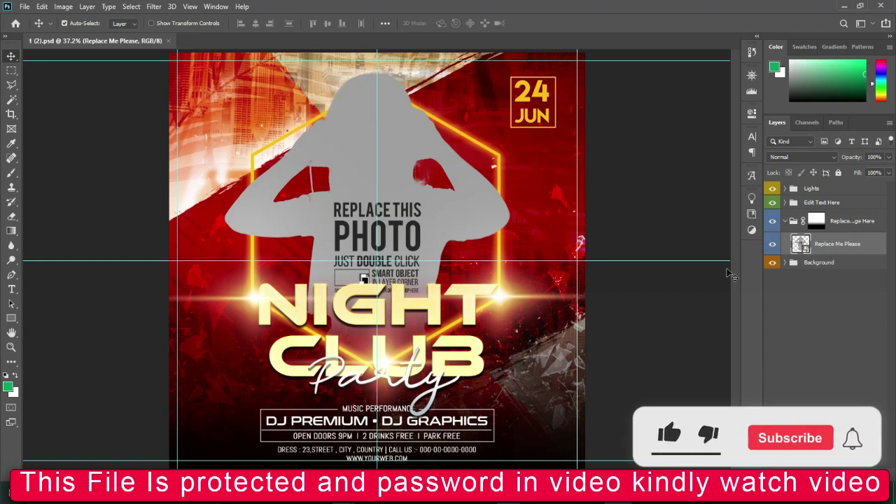
Open the Replace Me Please smart object, hide its grey silhouette, and drag in the PikPng party-girl photo
double_click(806, 247)
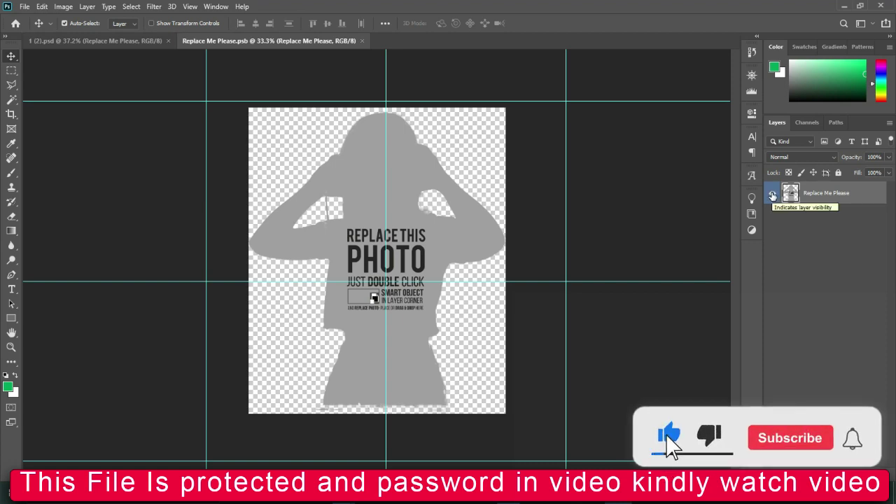
left_click(772, 194)
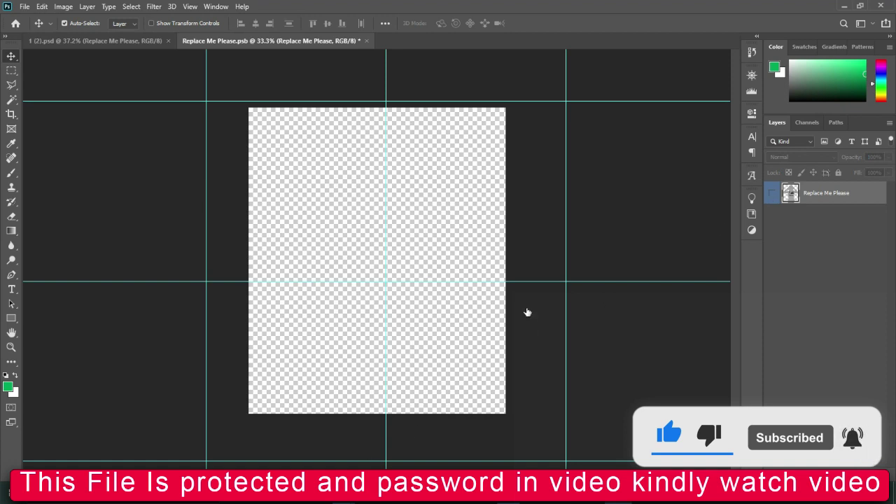
left_click(411, 433)
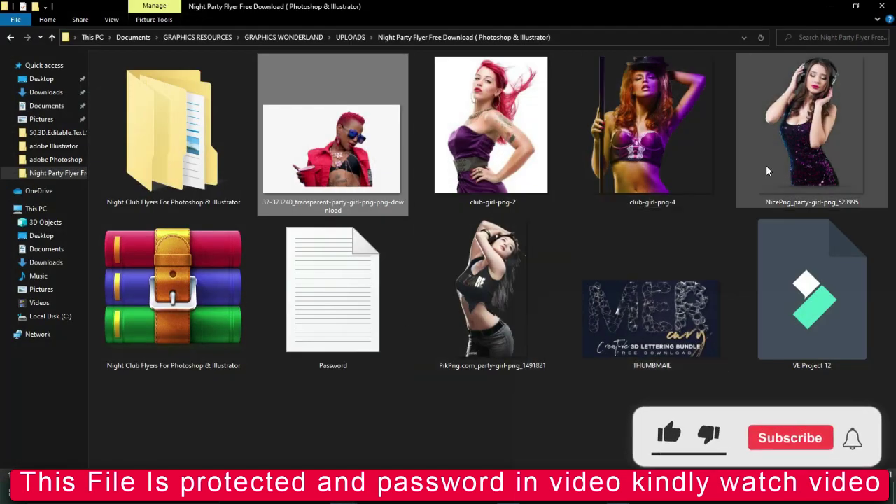
mouse_move(491, 313)
left_mouse_down()
mouse_move(613, 457)
mouse_move(380, 258)
left_mouse_up()
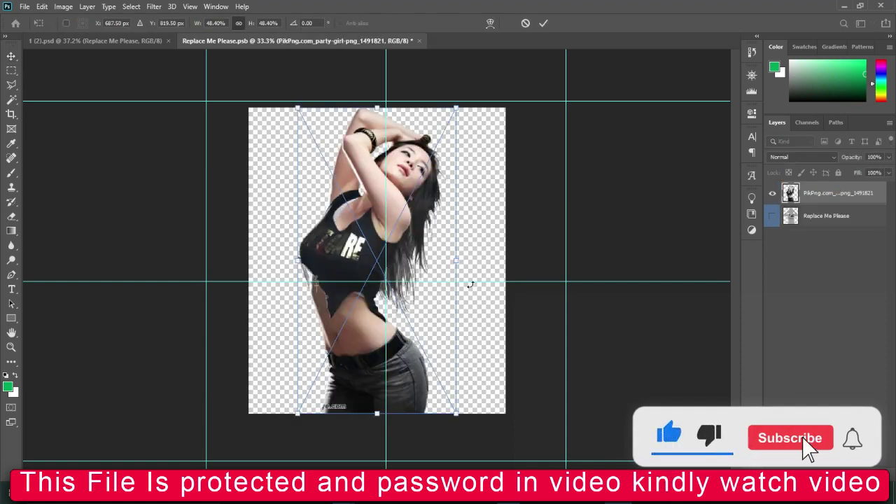
Commit the party-girl photo, nudge it slightly right, then save and close the smart object
key("Return")
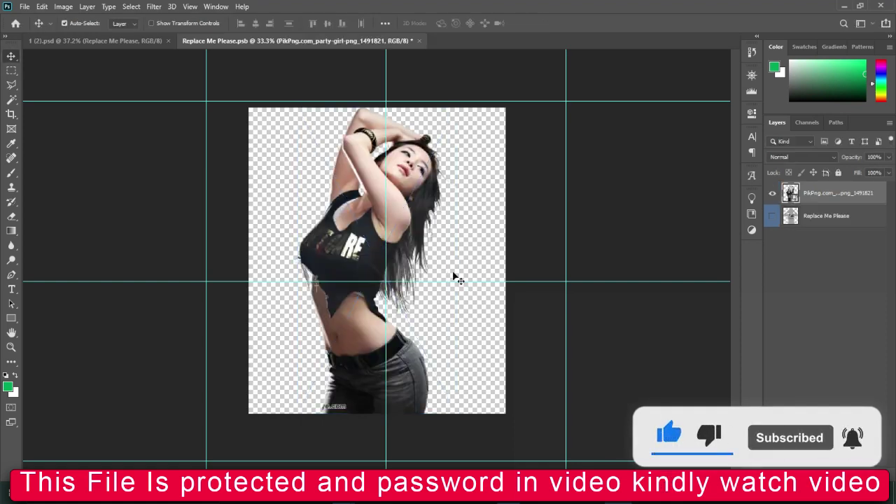
left_click_drag(385, 251, 390, 253)
left_click(418, 42)
left_click(385, 189)
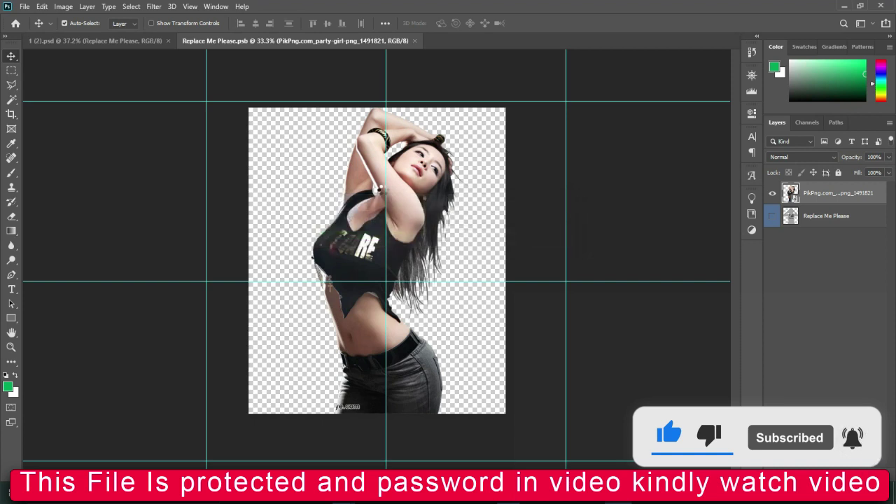
key("ctrl+w")
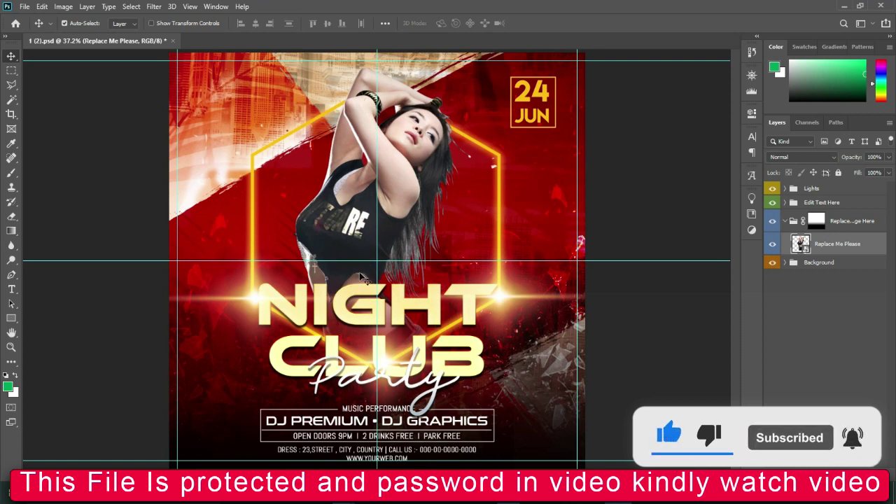
Inspect the Edit Text Here, Date, Lights and Main Title layer groups without changes, then return to Explorer
left_click(533, 91)
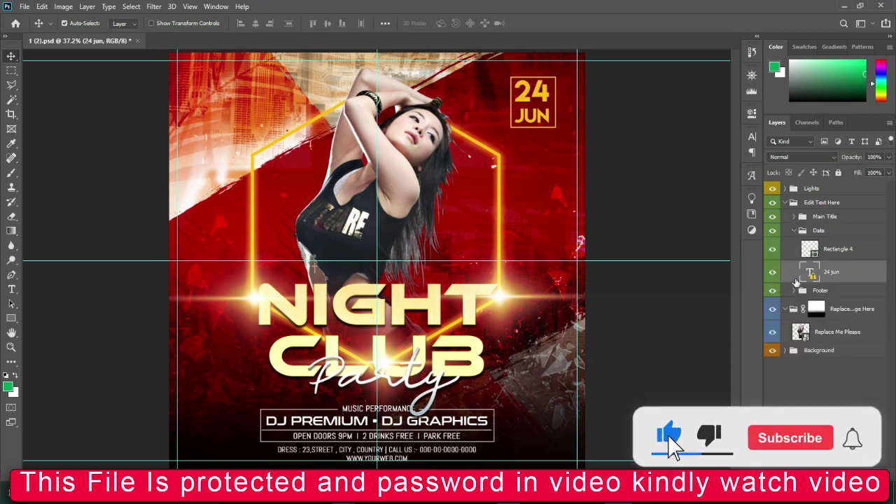
left_click(477, 361)
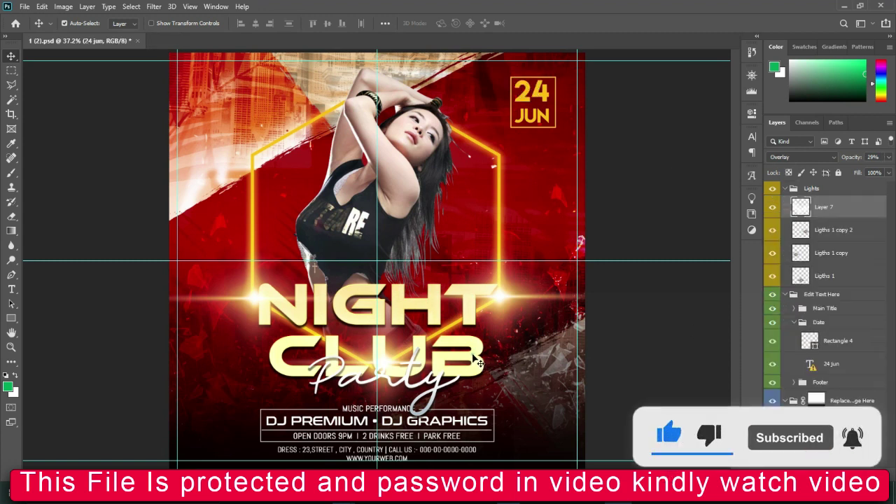
left_click(785, 189)
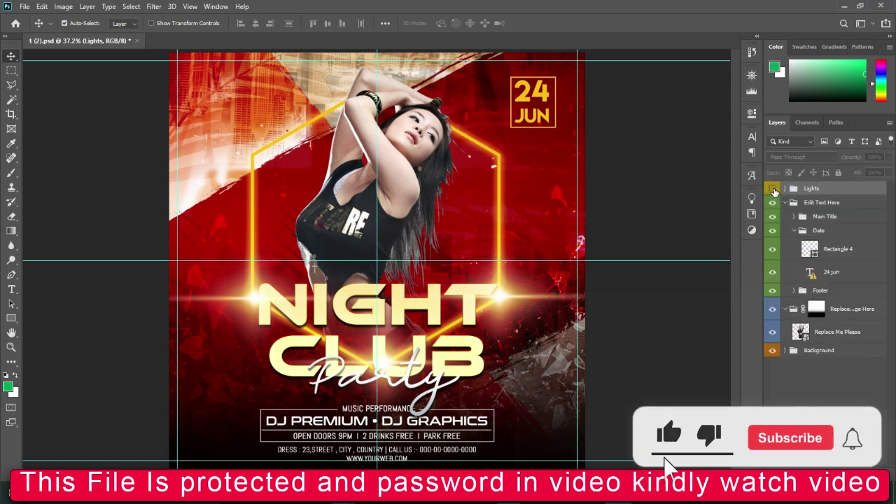
left_click(772, 189)
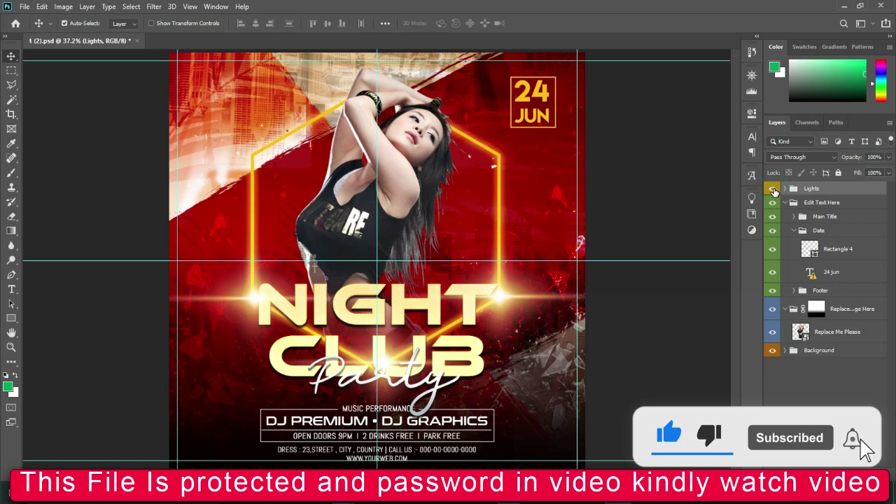
left_click(793, 219)
left_click(794, 219)
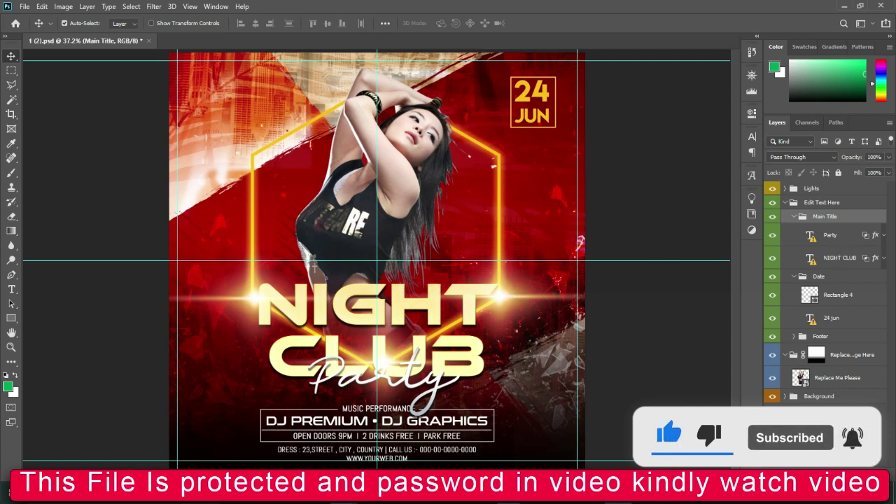
left_click(280, 442)
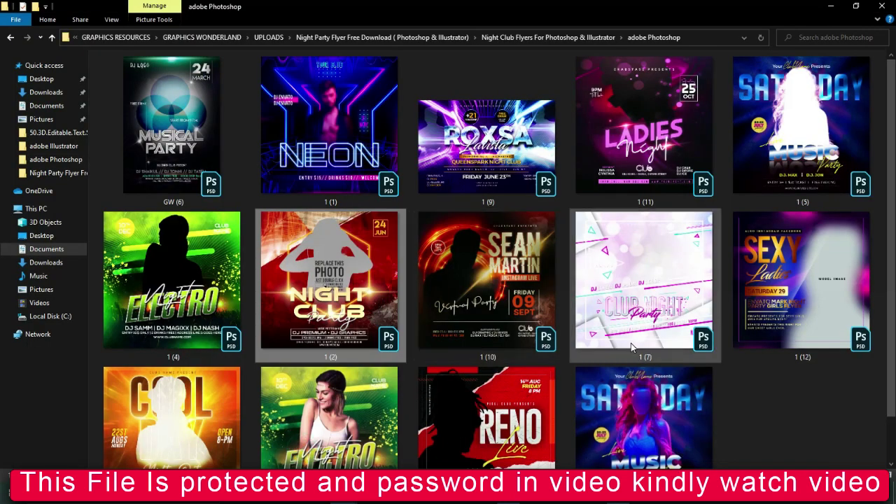
Open the Club Night Party flyer 1 (7).psd from the adobe Photoshop folder
scroll(670, 416, "down", 2)
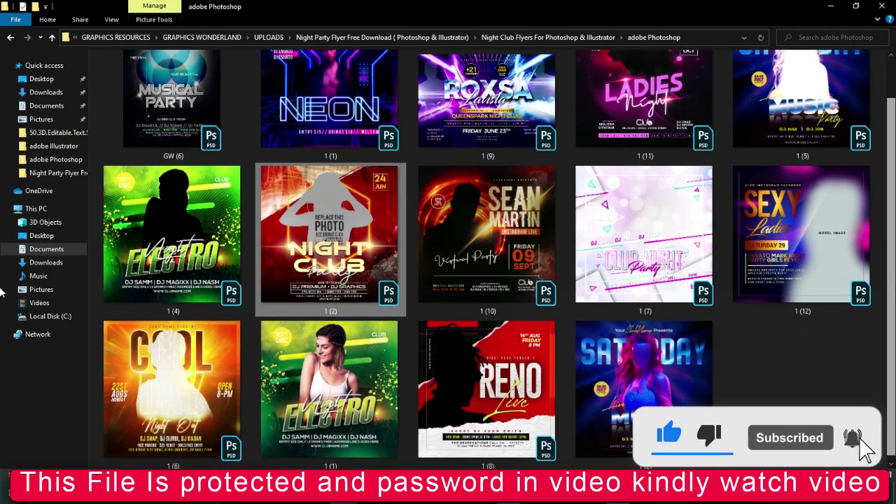
double_click(672, 241)
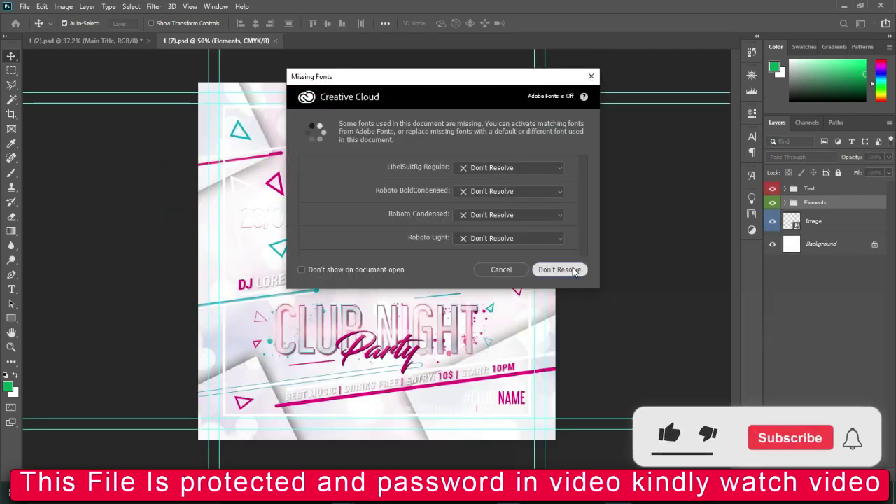
Dismiss the missing fonts warning and drag NicePng_party-girl-png_523995 into the Image smart object
left_click(560, 270)
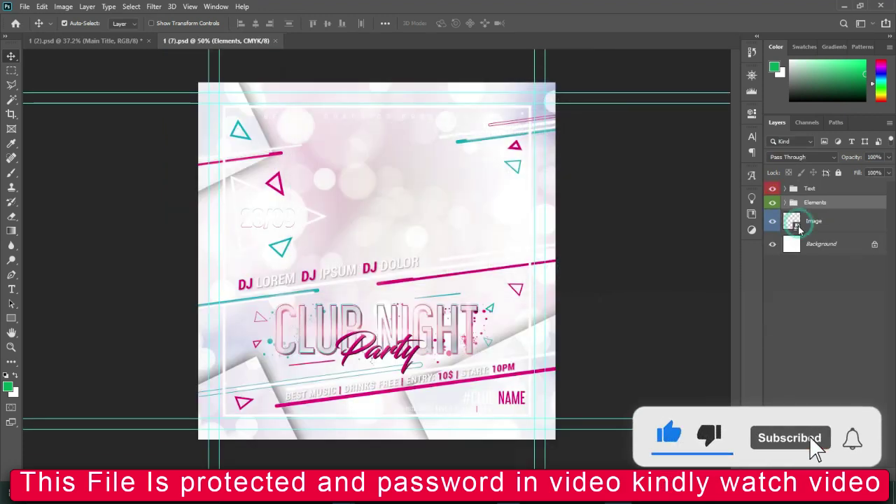
double_click(791, 221)
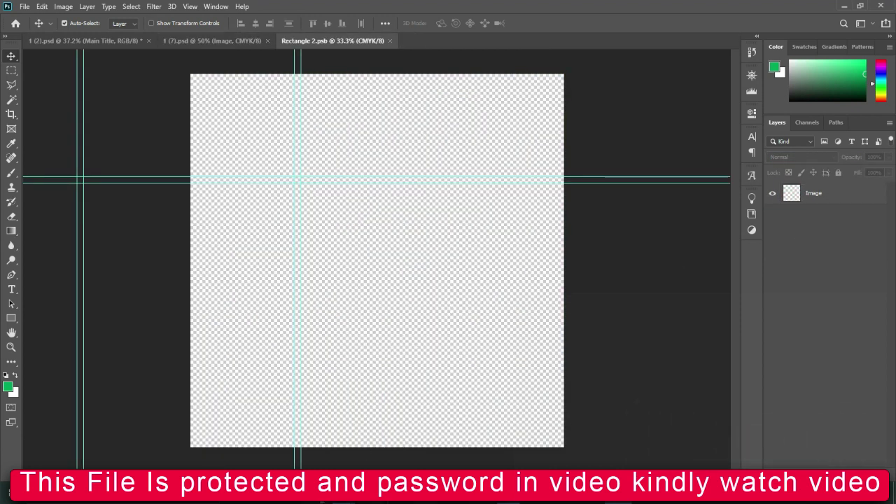
left_click(404, 433)
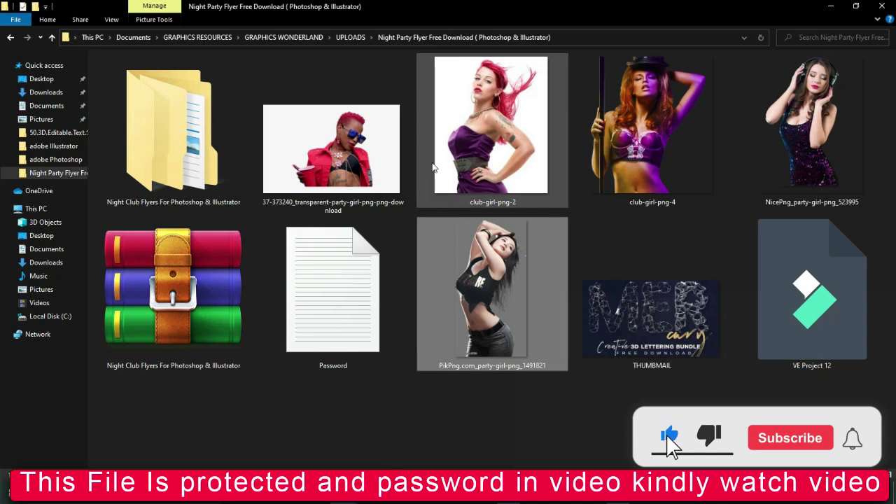
left_click(813, 129)
mouse_move(720, 224)
left_mouse_down()
mouse_move(624, 463)
mouse_move(375, 274)
left_mouse_up()
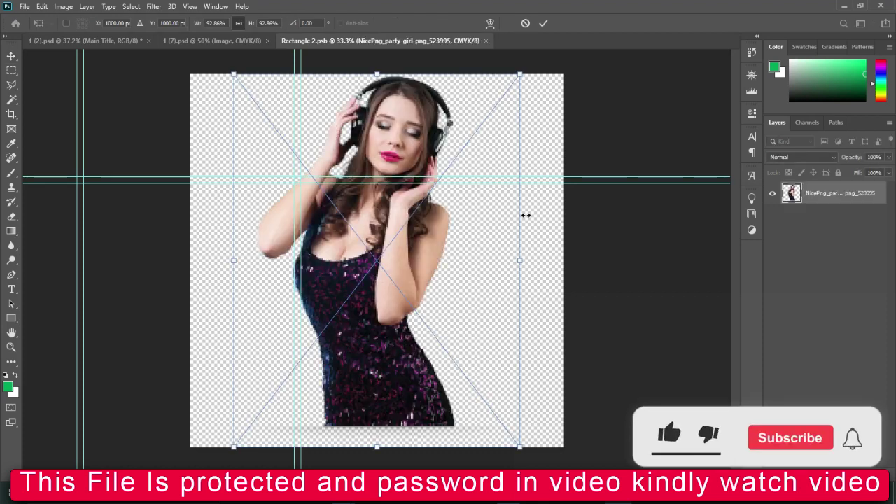
Commit the headphone girl photo, move it down about 54 px, and save the smart object on closing
key("Return")
left_click_drag(382, 249, 384, 287)
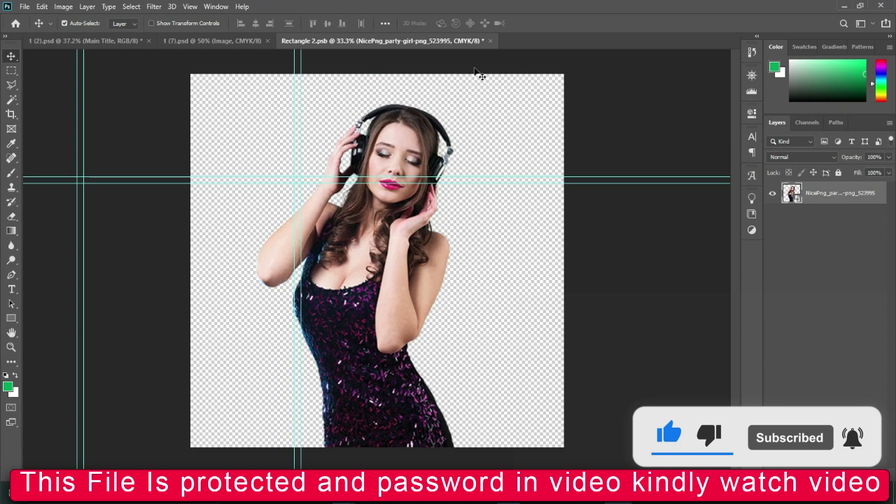
left_click(490, 40)
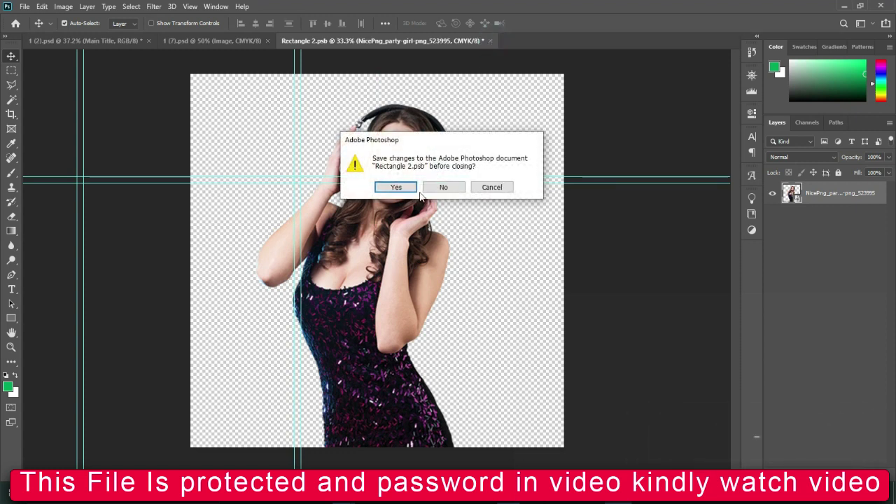
left_click(412, 188)
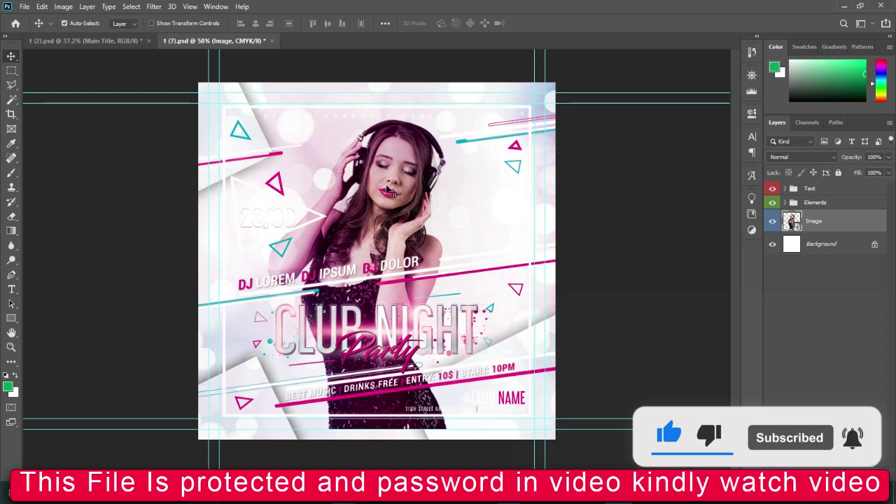
Check the photo's spacing, select the Move tool, and reopen the Image smart object as Rectangle 2.psb
key("ctrl")
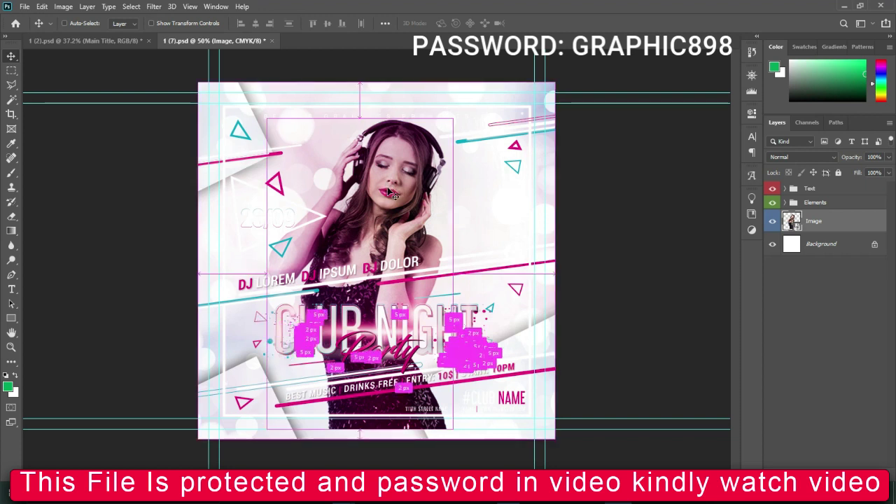
key("t")
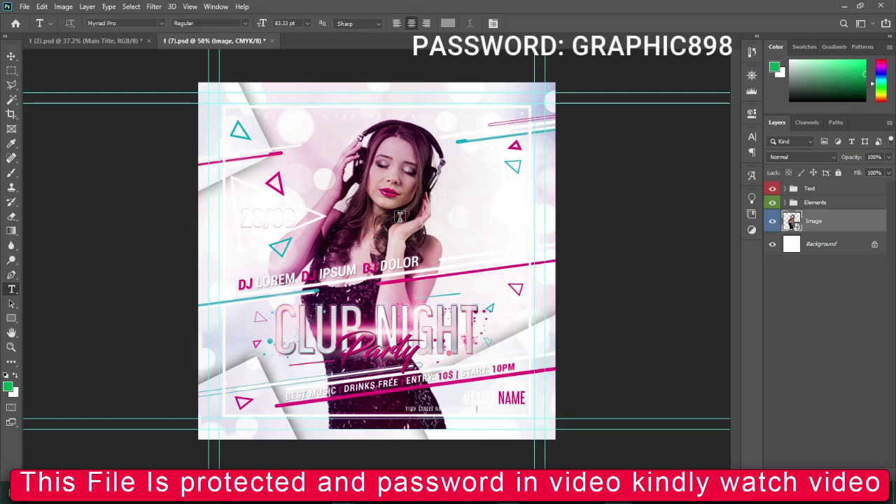
left_click(10, 56)
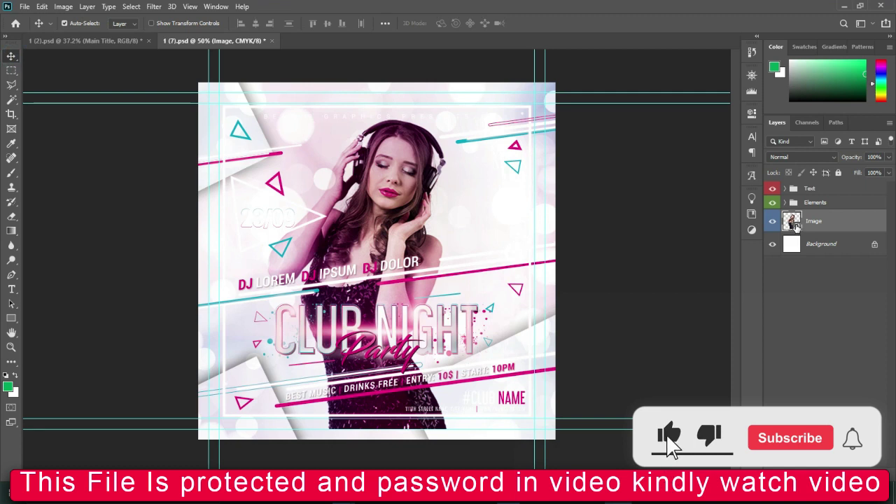
double_click(792, 223)
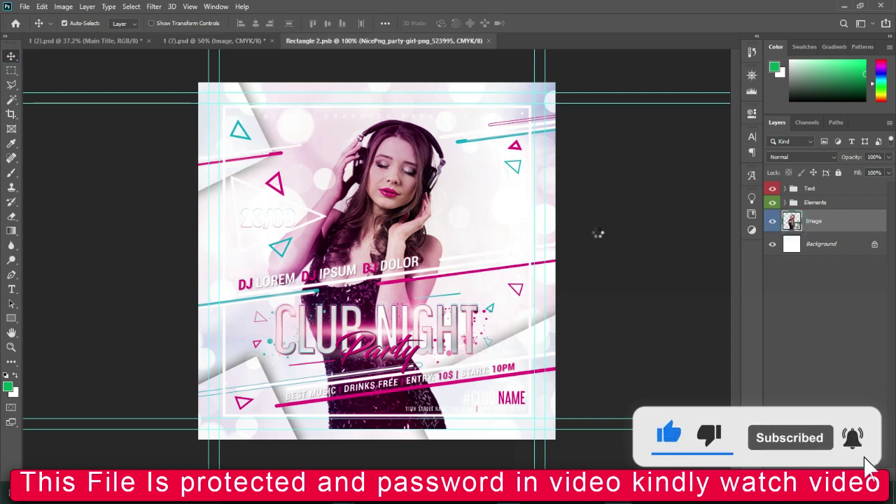
Enlarge the headphone photo to 99.78% up to the canvas top, then save the Rectangle 2 smart object
left_click(389, 236, "ctrl")
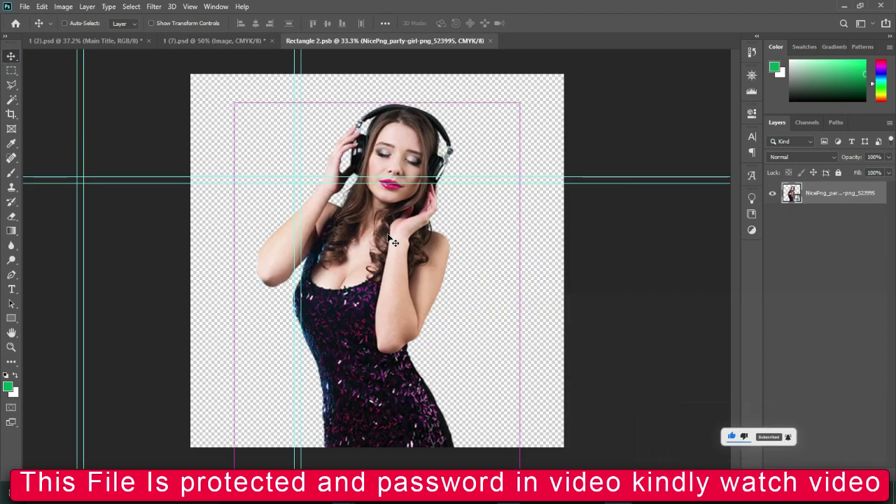
key("ctrl+t")
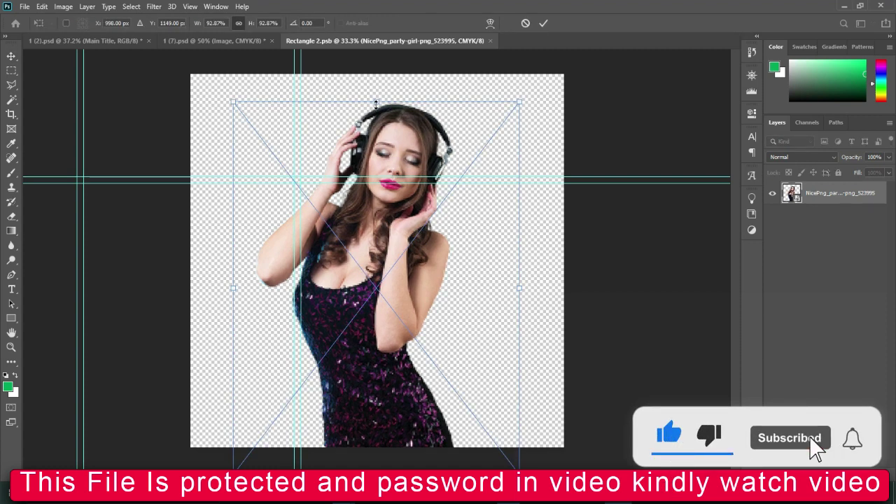
left_click_drag(376, 101, 376, 77)
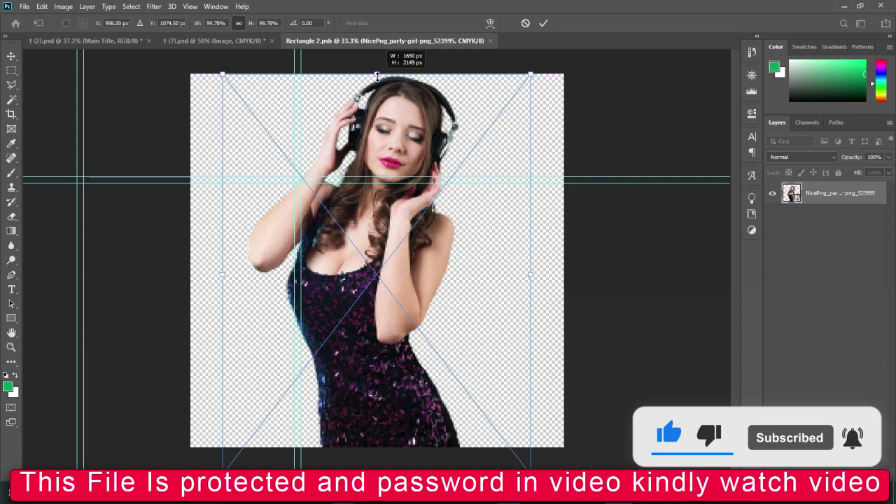
left_click_drag(379, 141, 381, 145)
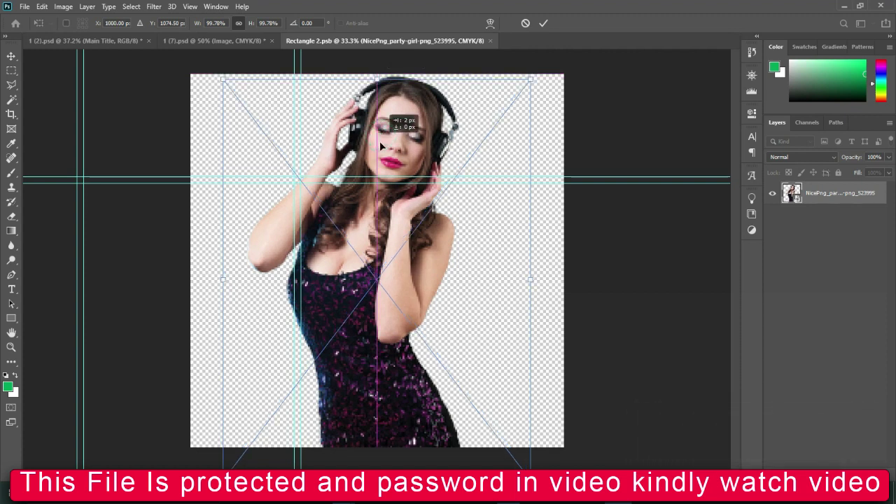
key("Return")
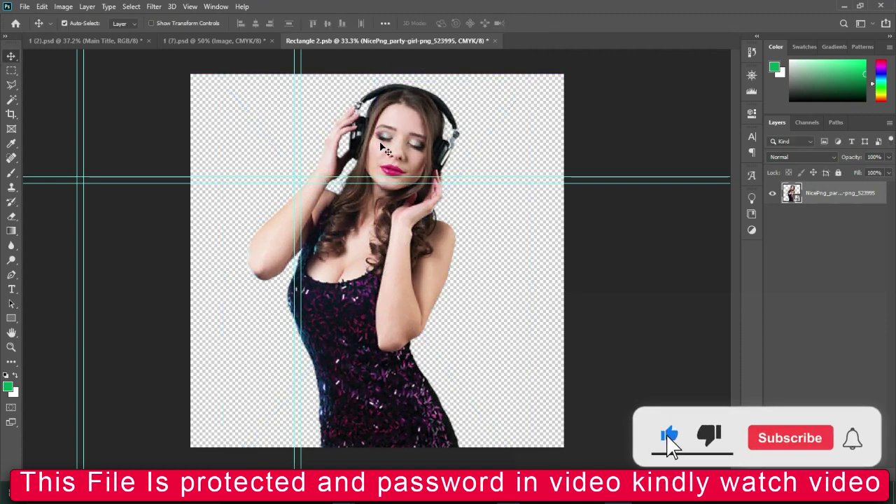
left_click(495, 41)
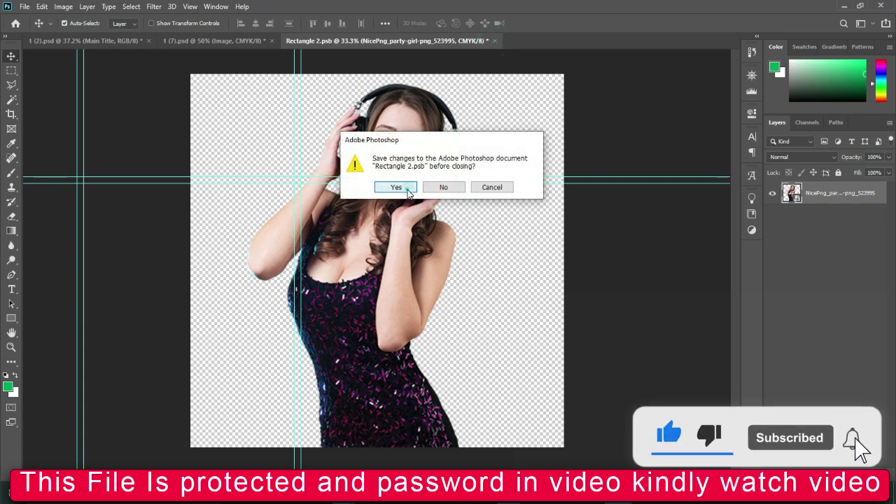
left_click(409, 190)
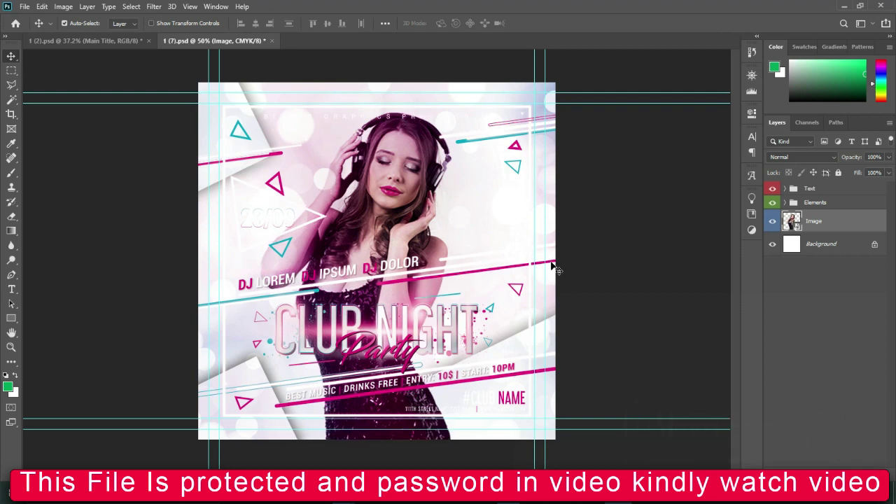
Check the enlarged photo's spacing in the Club Night flyer, then switch to the adobe Photoshop folder in Explorer
key("ctrl")
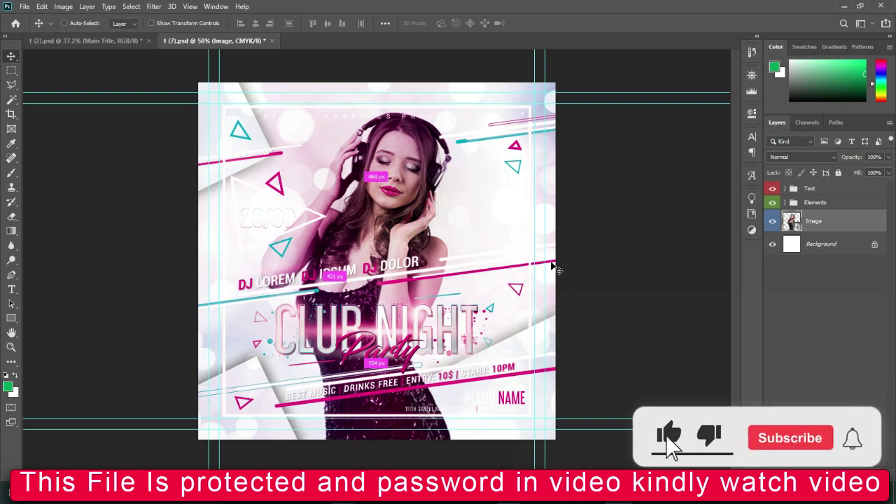
scroll(557, 270, "up", 1)
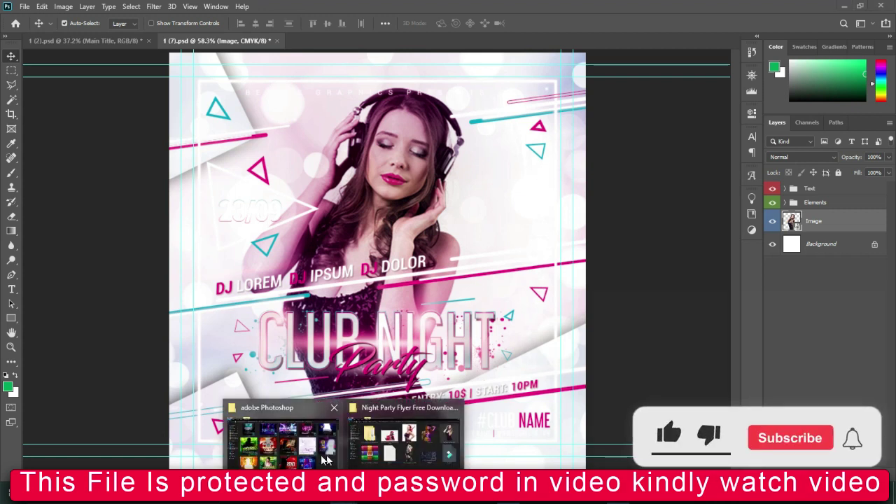
left_click(311, 452)
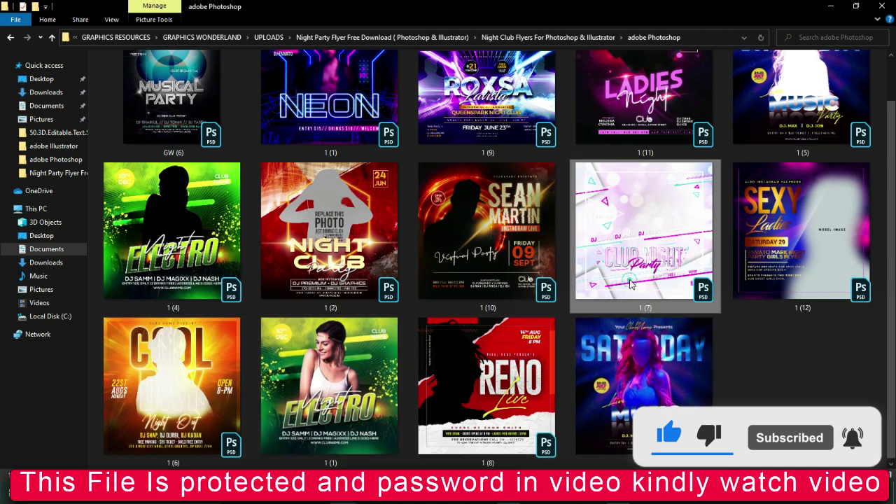
Browse the flyer previews in the adobe Illustrator subfolder, then return to the Night Club Flyers folder
scroll(802, 228, "up", 1)
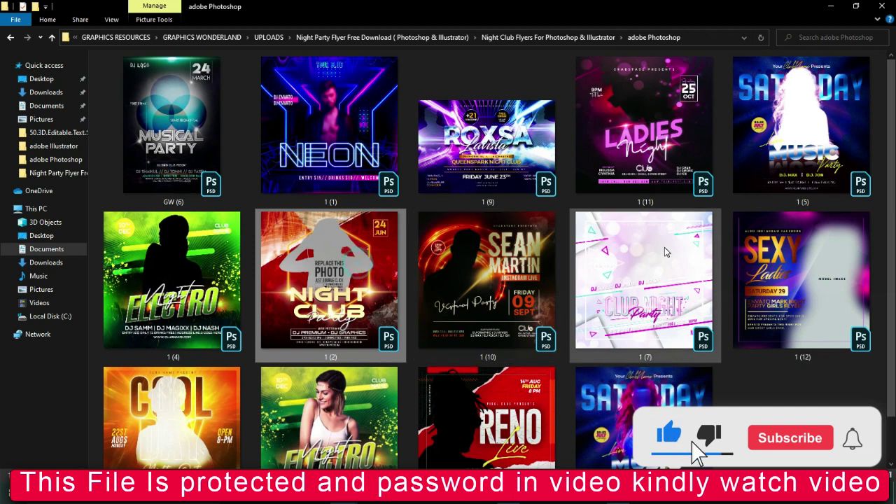
key("BackSpace")
key("Left")
key("Return")
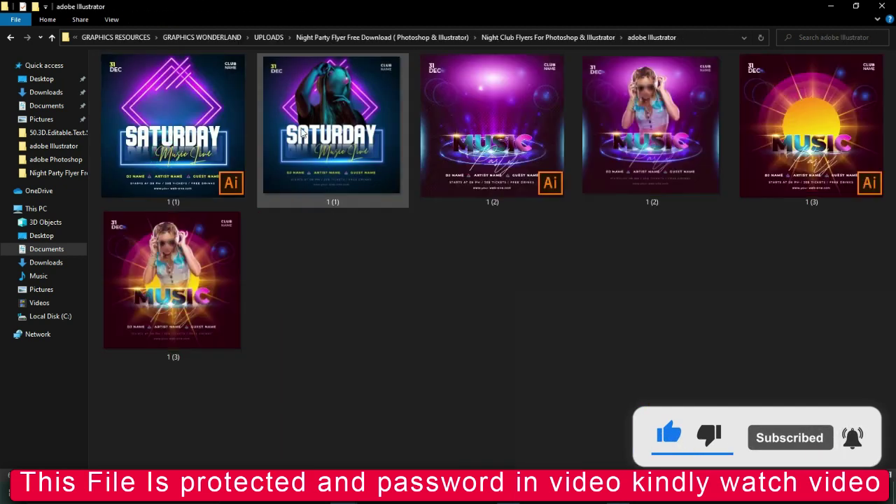
left_click(375, 125)
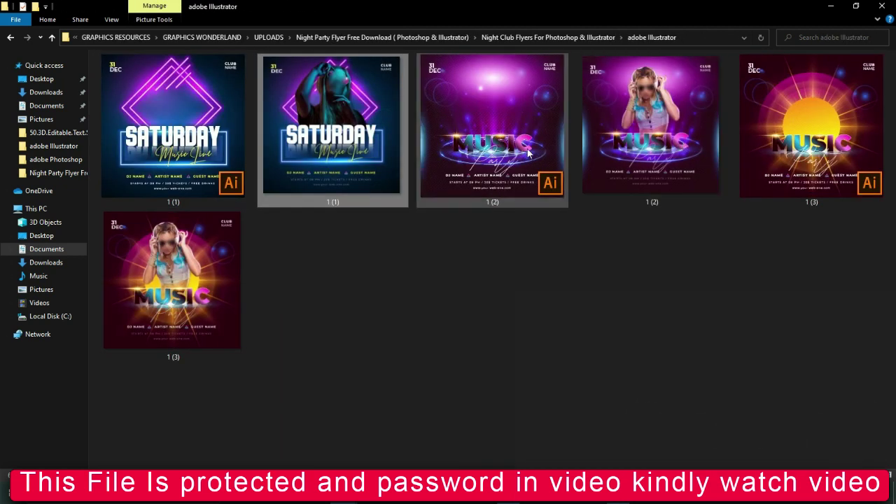
left_click(258, 262)
key("BackSpace")
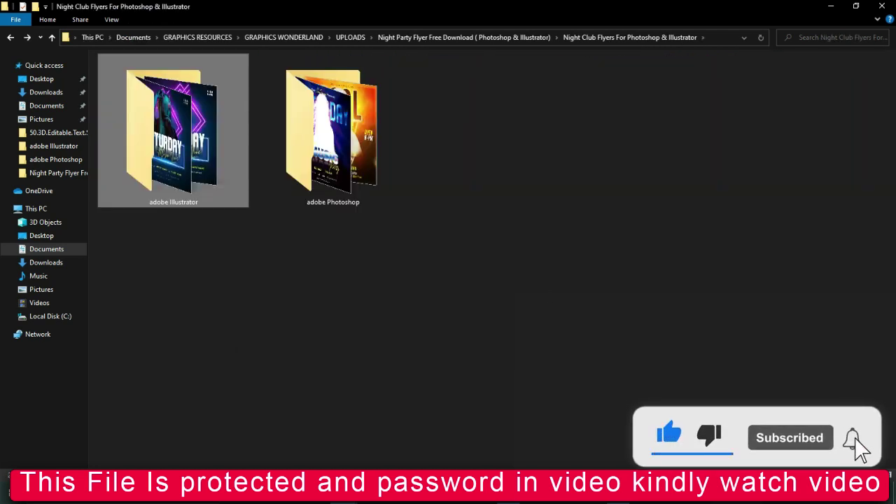